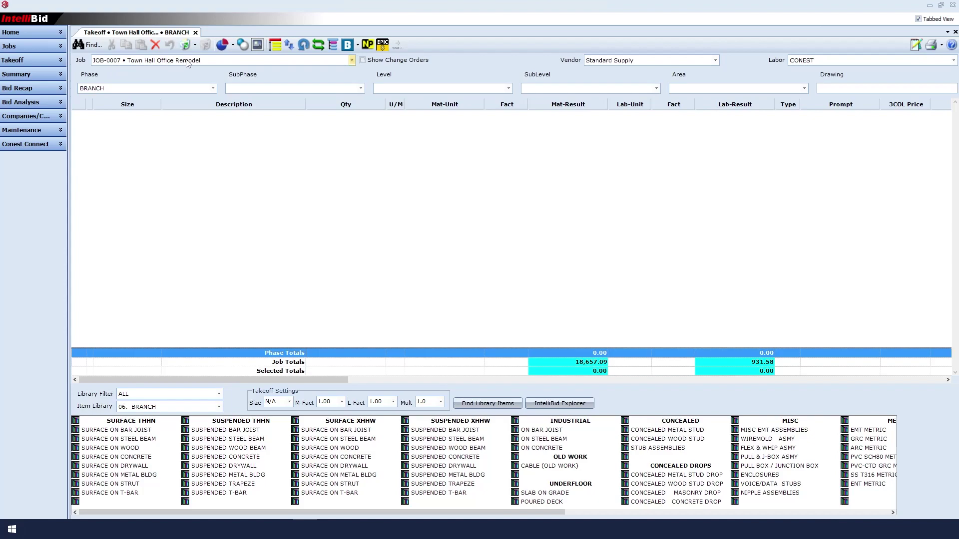
Keep BRANCH as the phase in the Phase list.
click(630, 64)
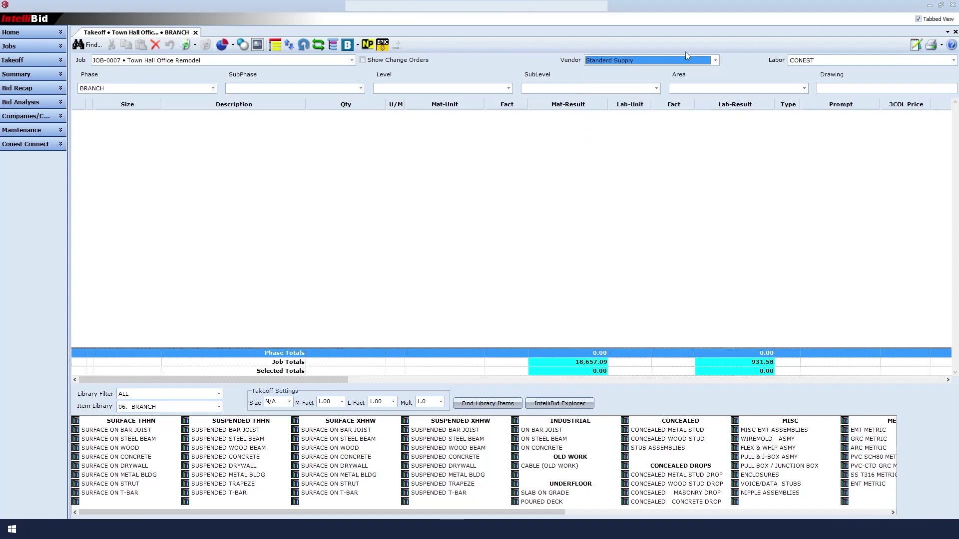
click(816, 60)
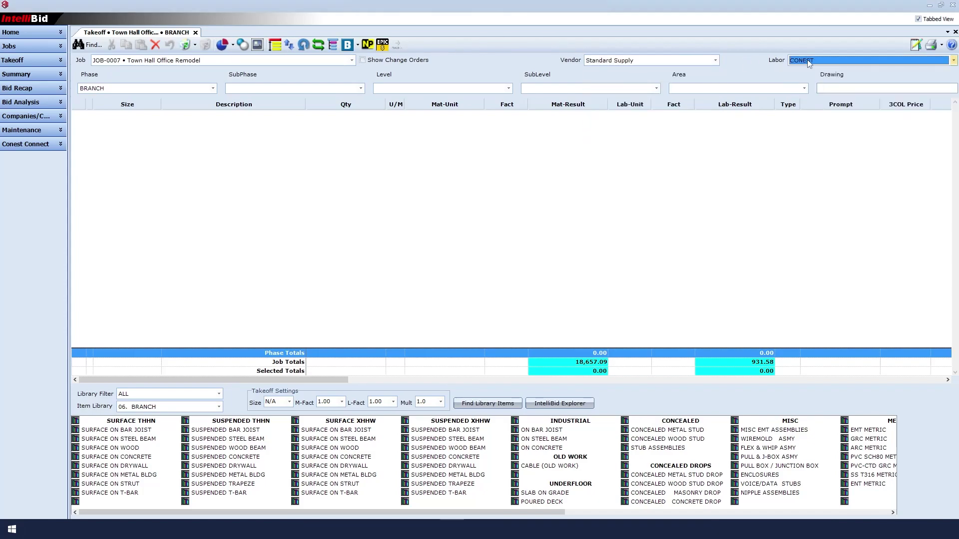
click(214, 88)
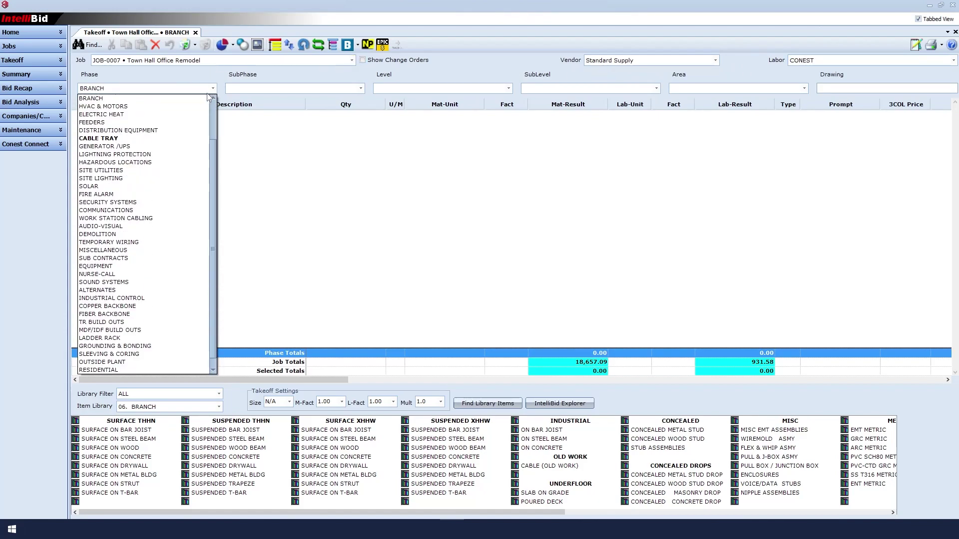
click(98, 99)
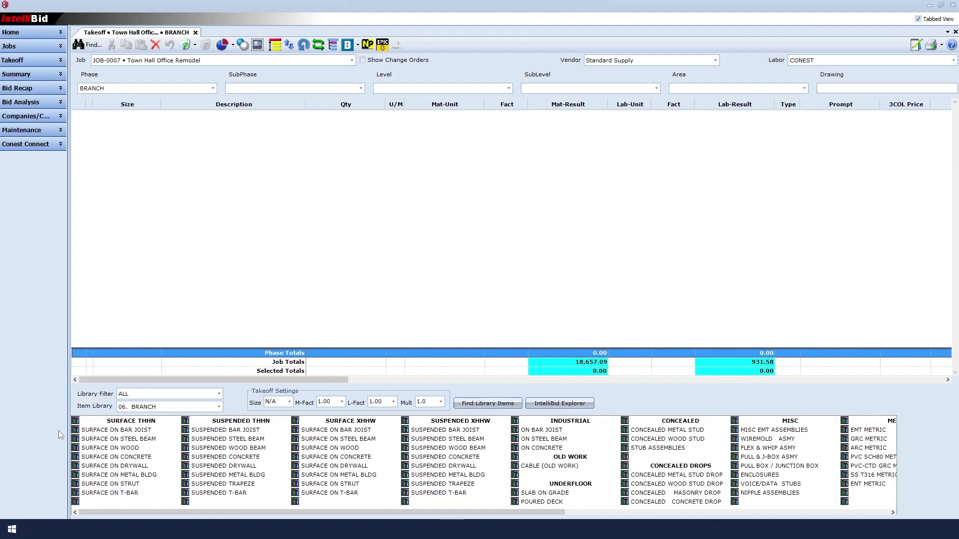
Open Assembly Groups for the 3/4 size of EMT ON BAR JOIST SINGLE RUN under Surface on Bar Joist.
click(144, 431)
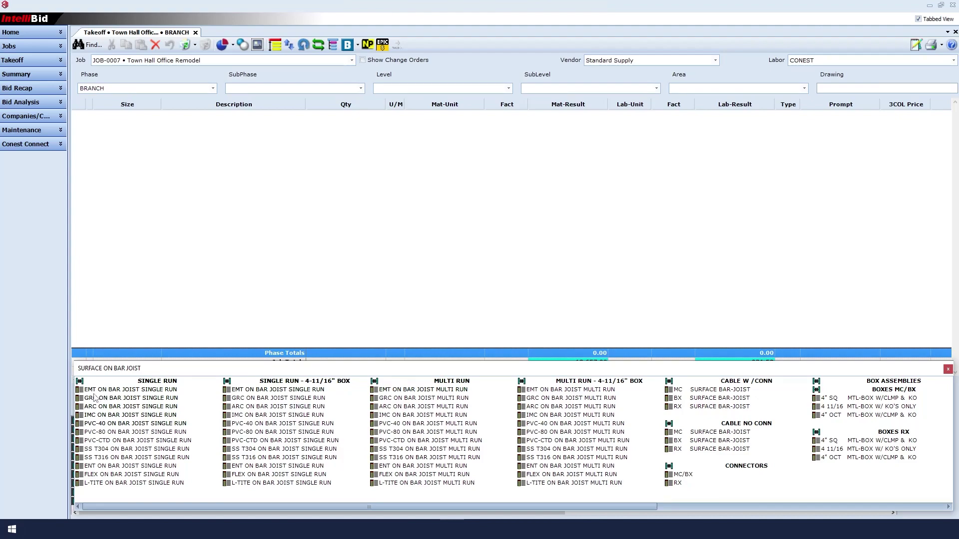
click(125, 391)
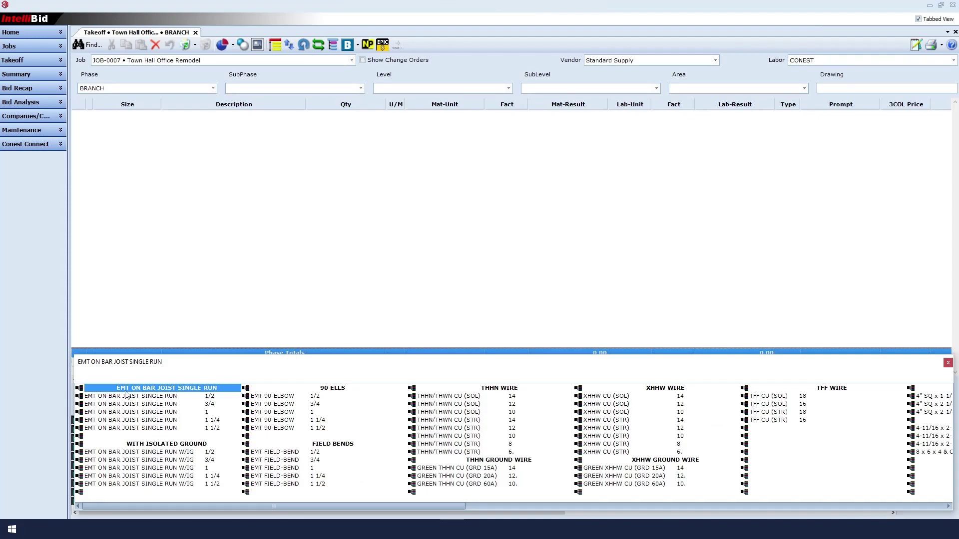
click(128, 404)
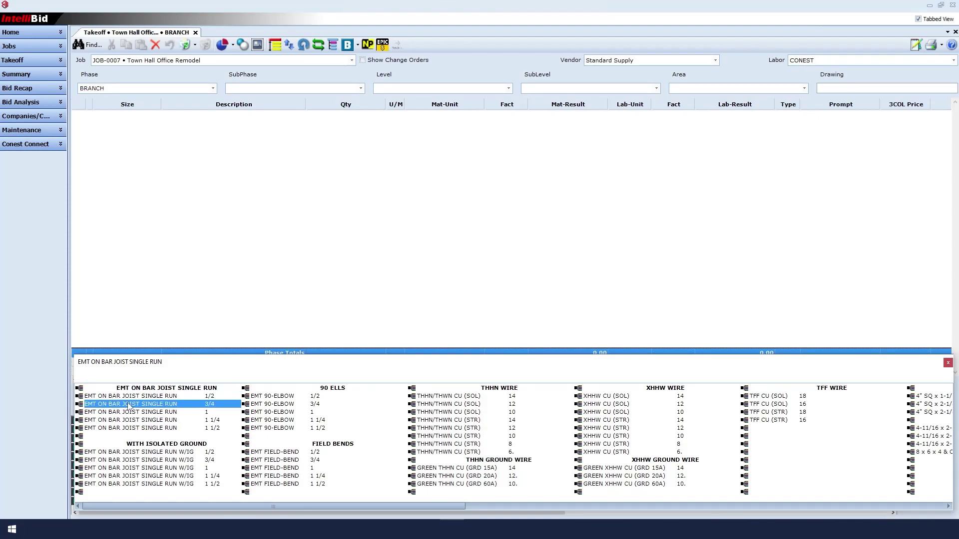
double_click(128, 404)
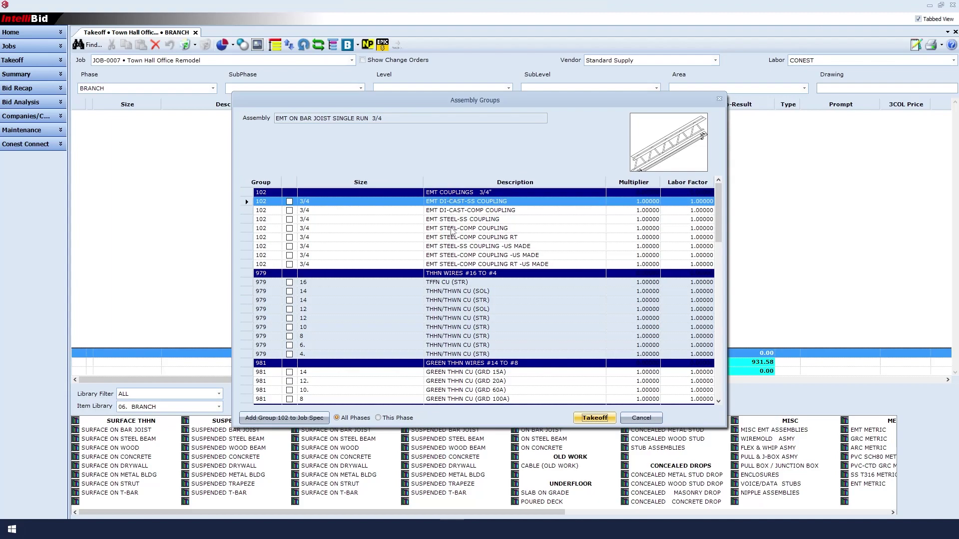
Include the EMT STEEL-SS COUPLING and 12 THHN/THWN CU (STR) wire in the assembly.
click(451, 228)
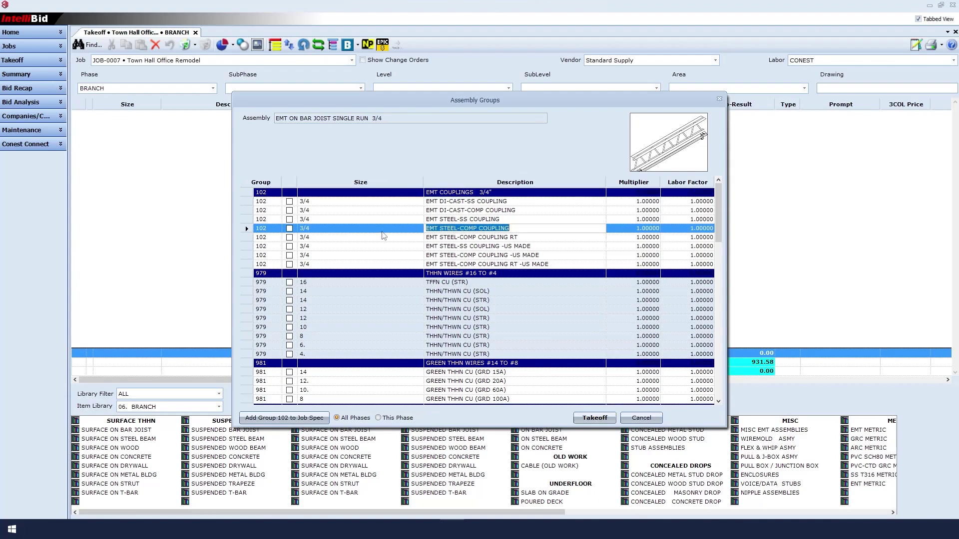
click(449, 221)
click(291, 220)
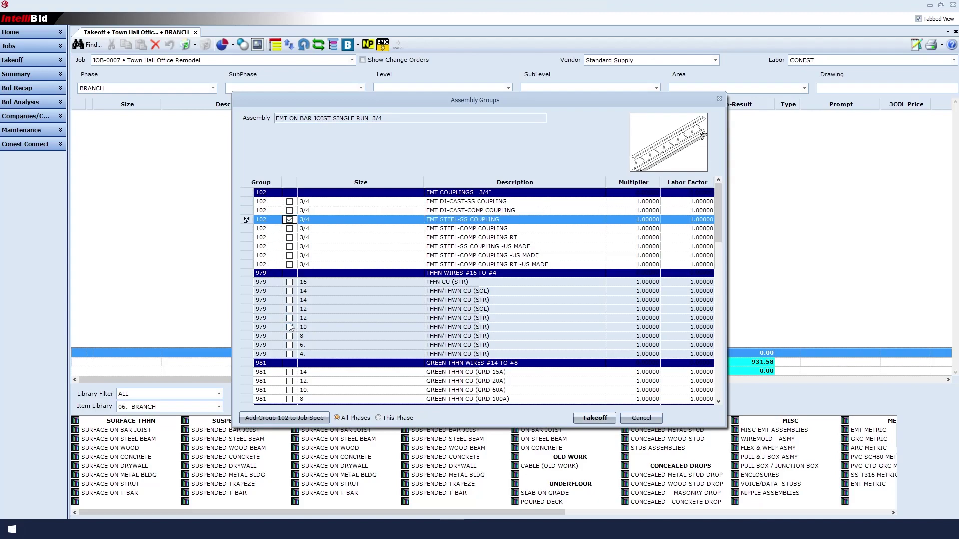
click(289, 318)
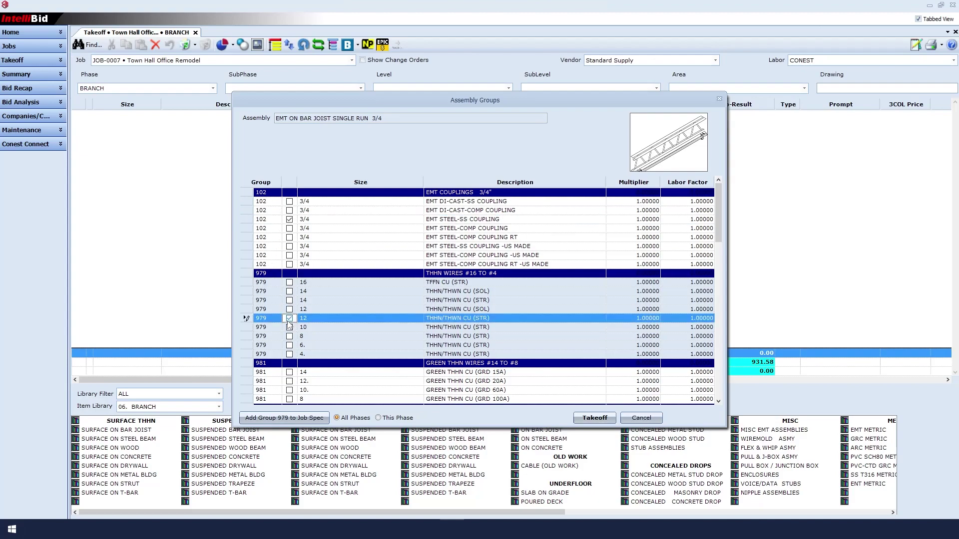
Include 12 GREEN THHN ground wire, the 1-1/2"D 4"SQ box and the EMT STEEL SS CONNECTOR.
scroll(289, 325, down, 1)
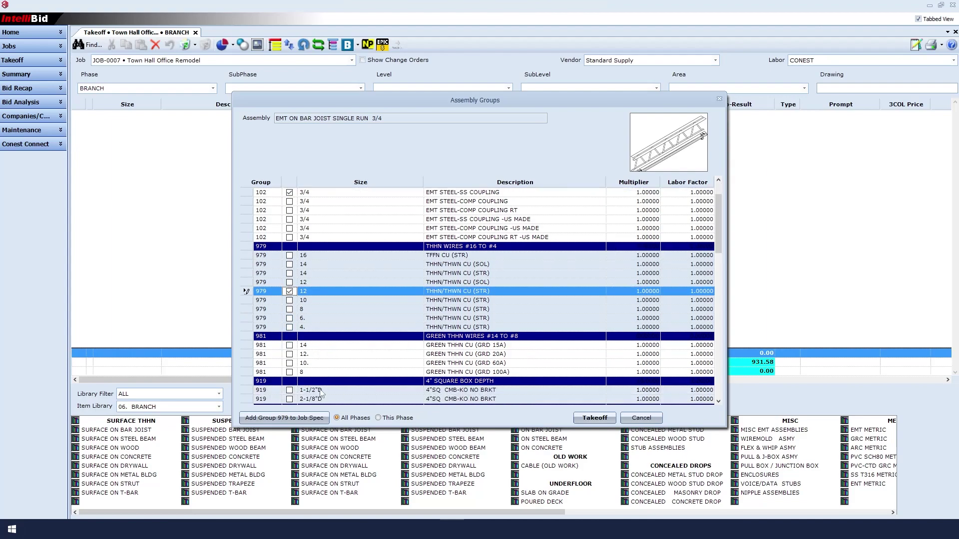
click(289, 355)
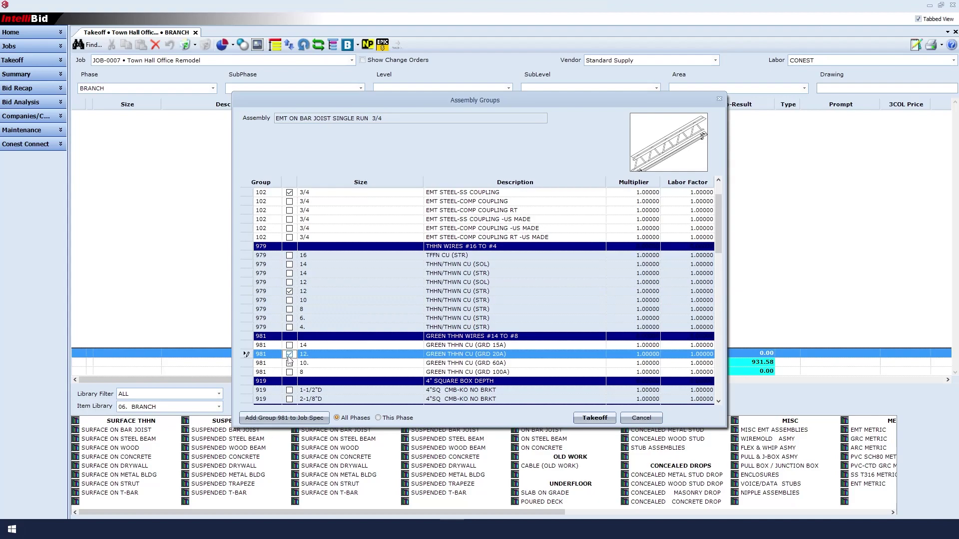
scroll(289, 360, down, 2)
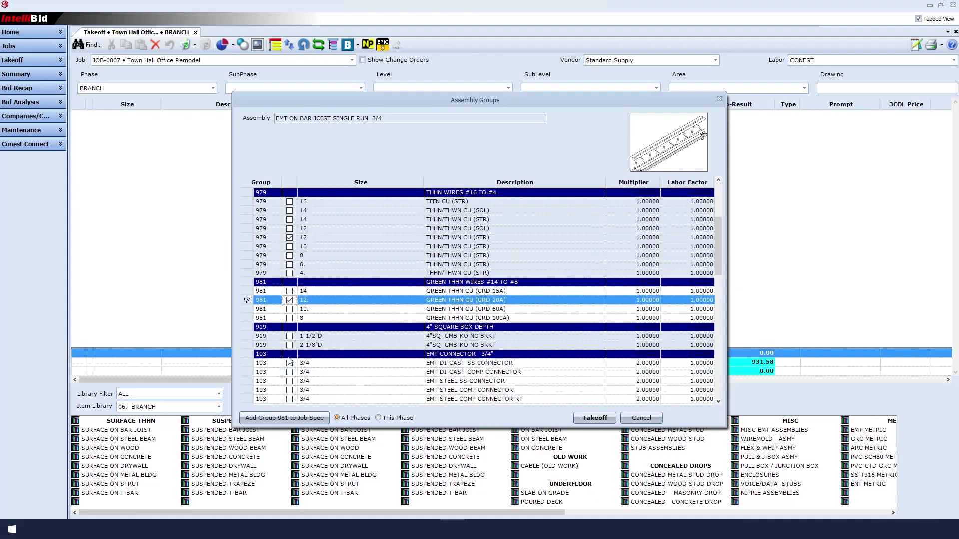
click(290, 336)
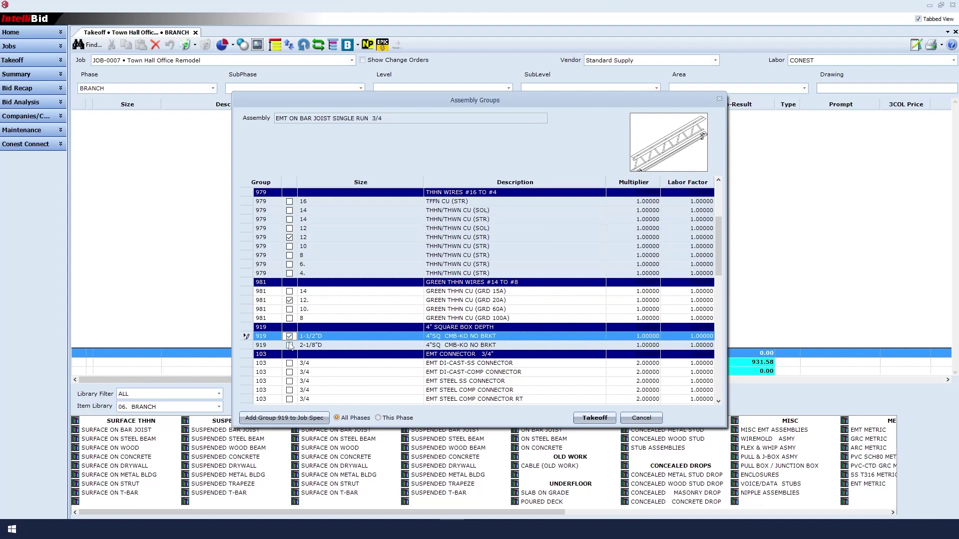
scroll(289, 346, down, 1)
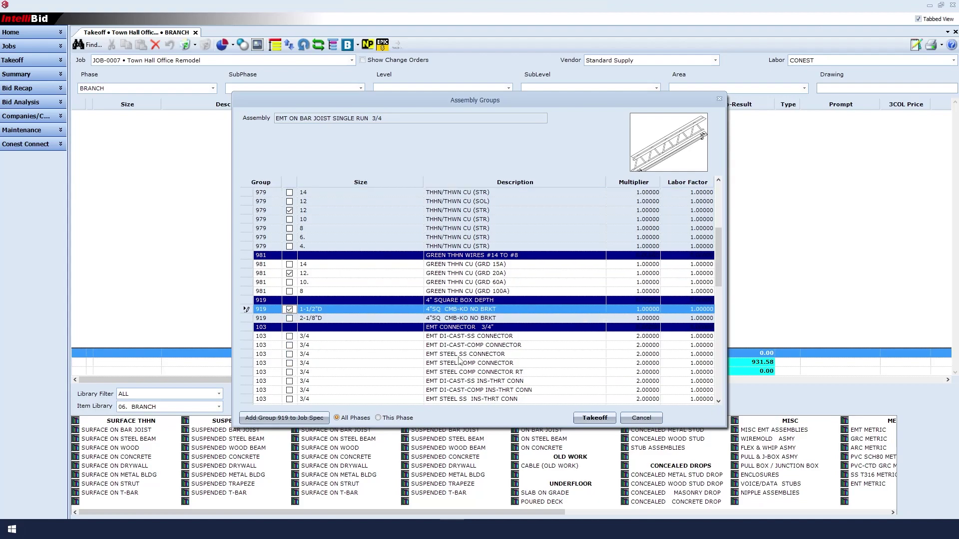
click(290, 354)
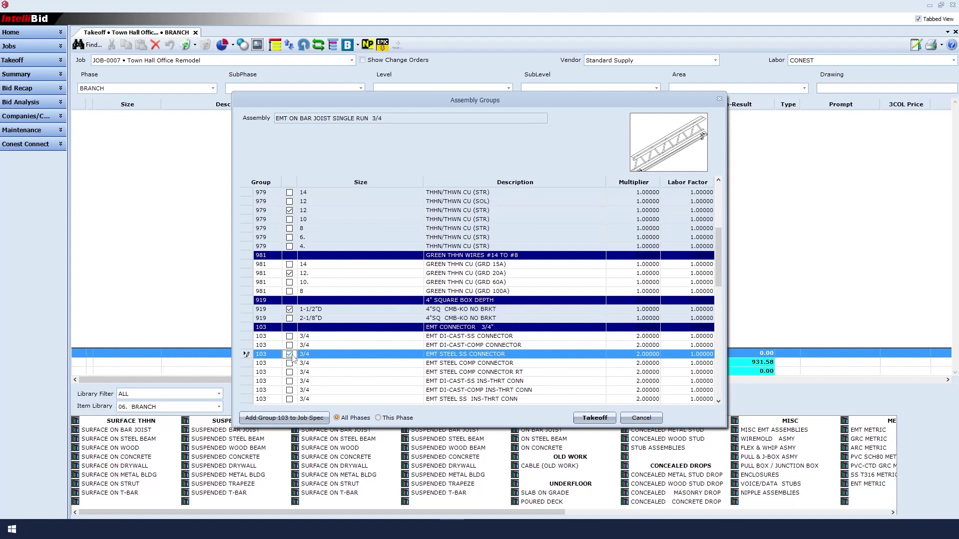
scroll(292, 356, down, 5)
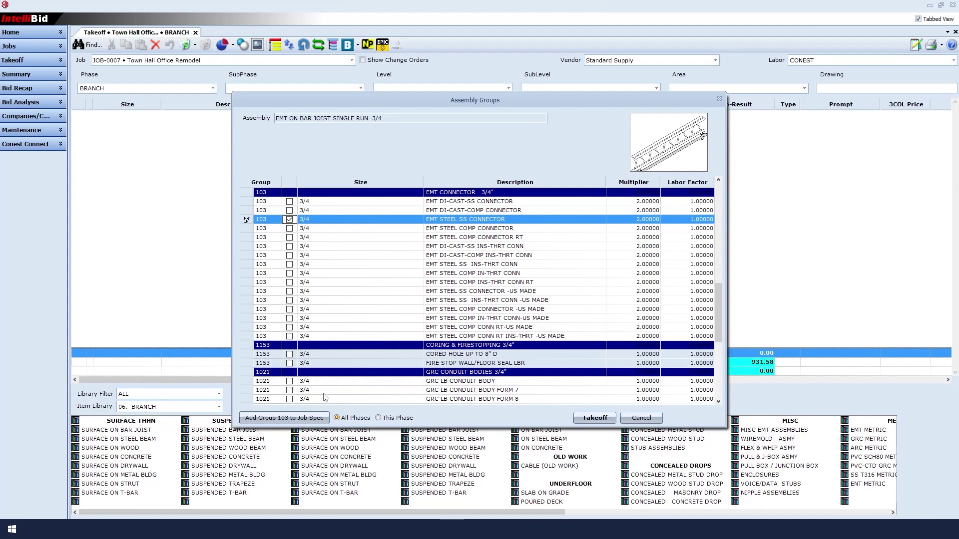
scroll(322, 395, down, 5)
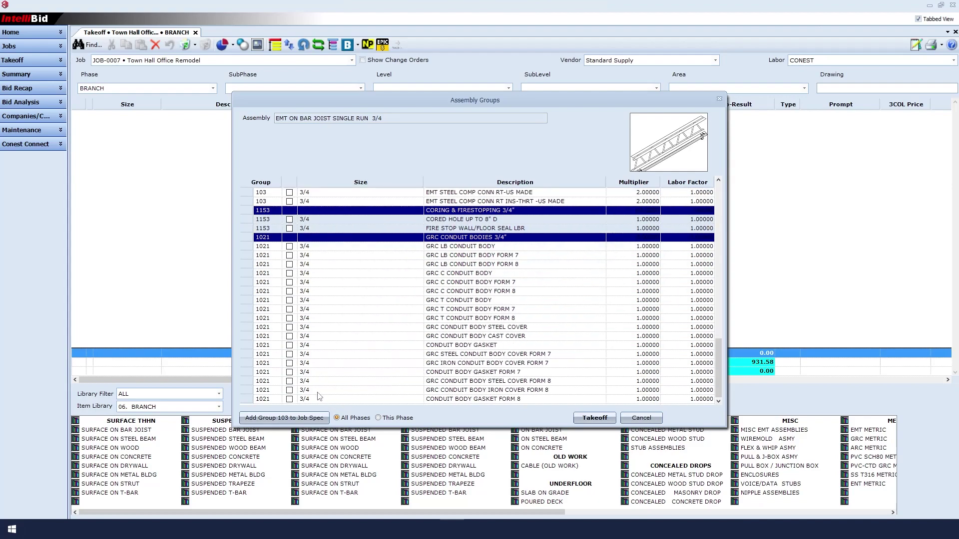
Take off the assembly with the comment '3/4 EMT HR'.
click(595, 418)
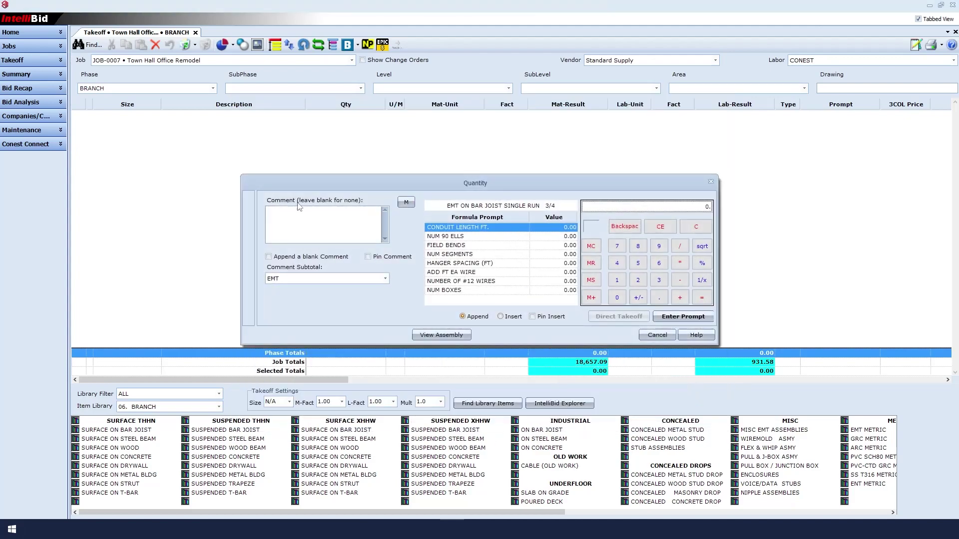
click(280, 216)
text(3/4 EMT HR)
Enter a conduit length of 160 feet on the calculator.
click(616, 280)
click(659, 263)
click(617, 297)
click(684, 317)
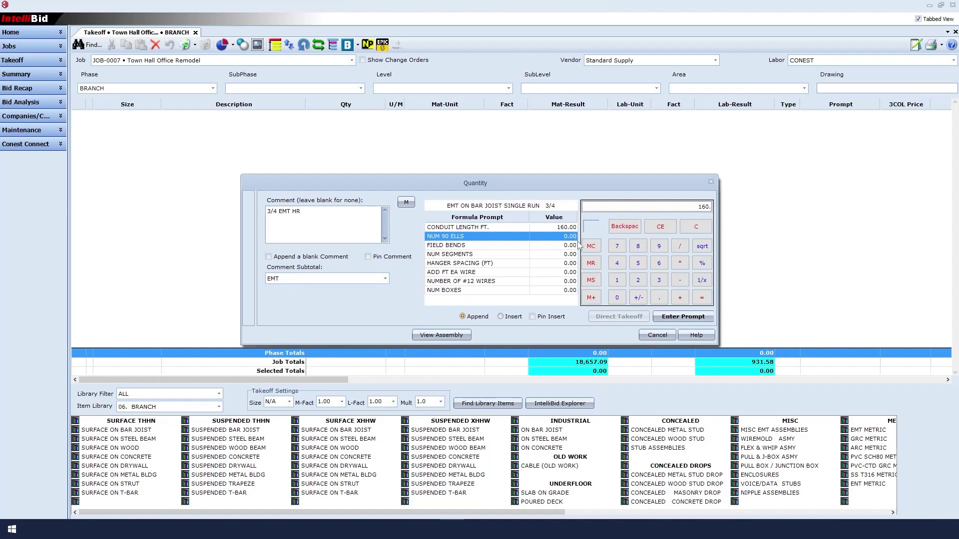
Enter 0 ells, 3 field bends, 3 segments, 10 ft hanger spacing, 10 ft extra wire, four #12 wires, and 3 boxes.
click(617, 298)
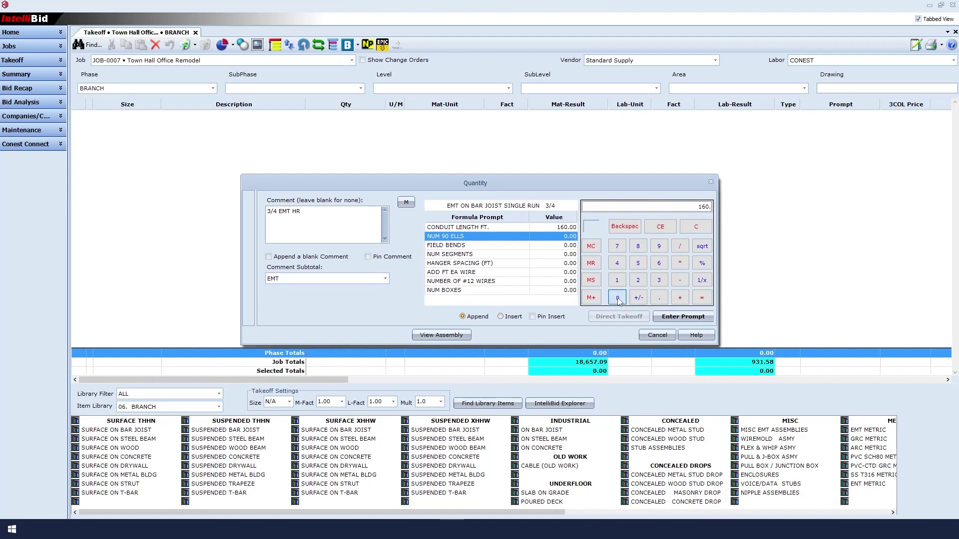
click(683, 320)
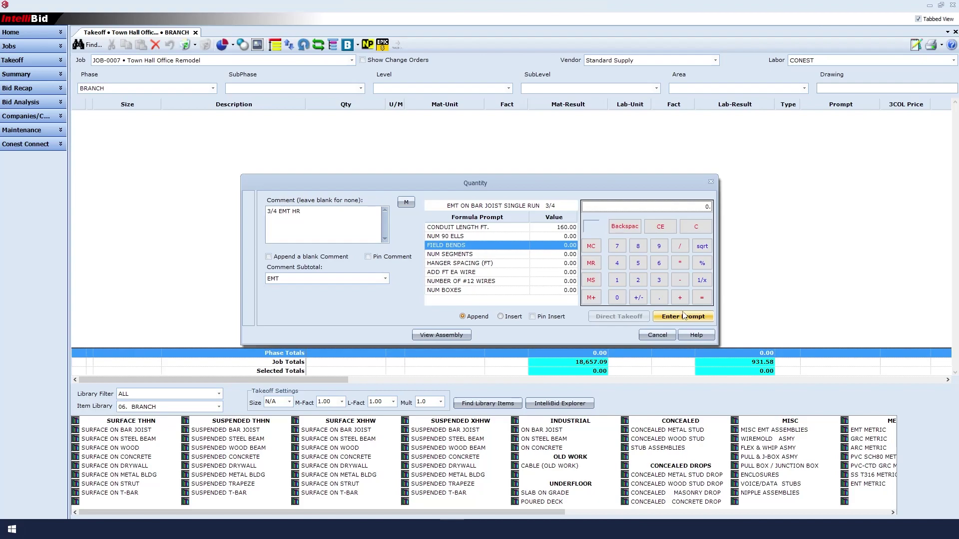
click(658, 282)
click(678, 320)
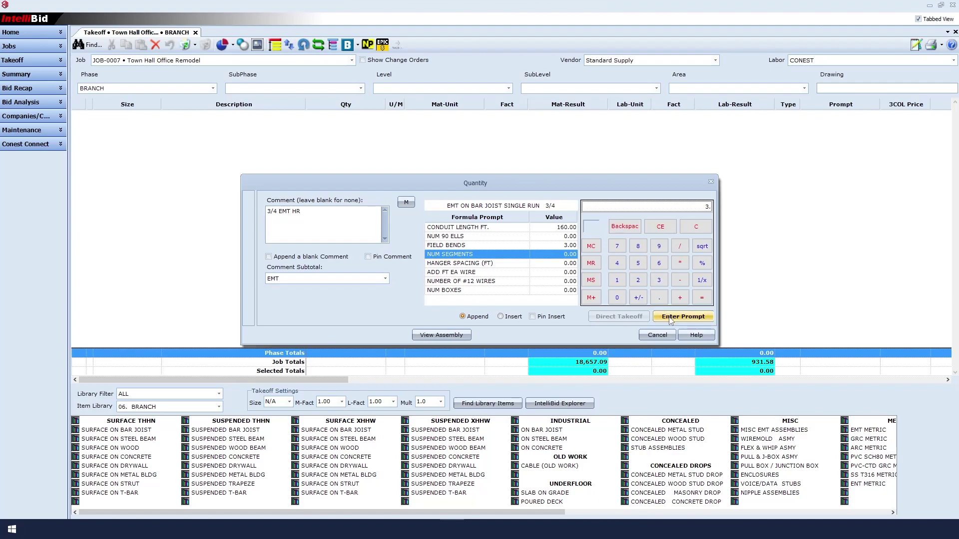
click(672, 319)
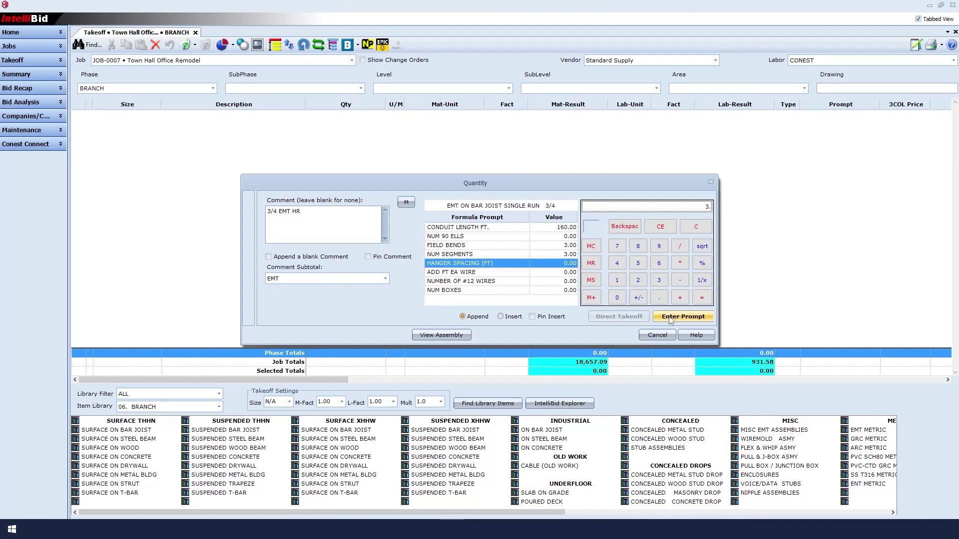
click(617, 298)
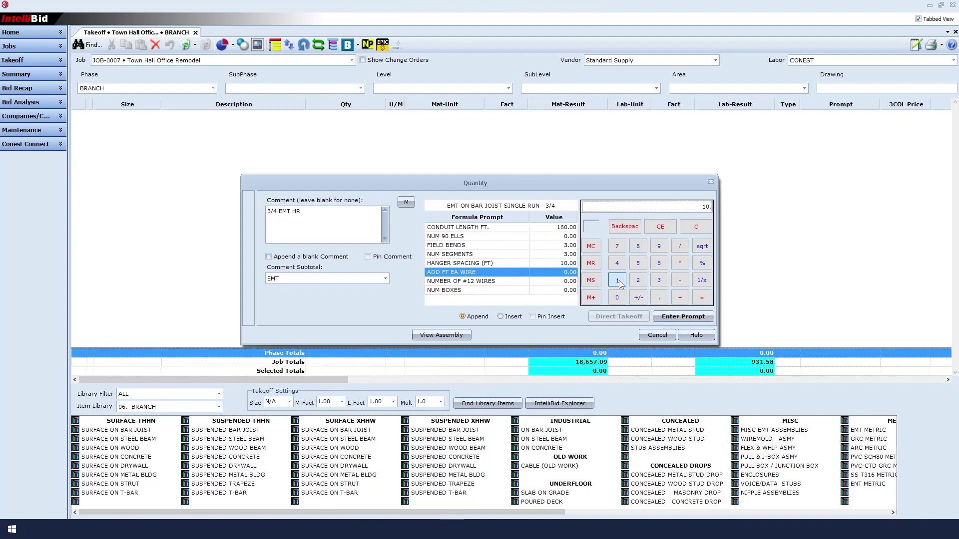
click(679, 319)
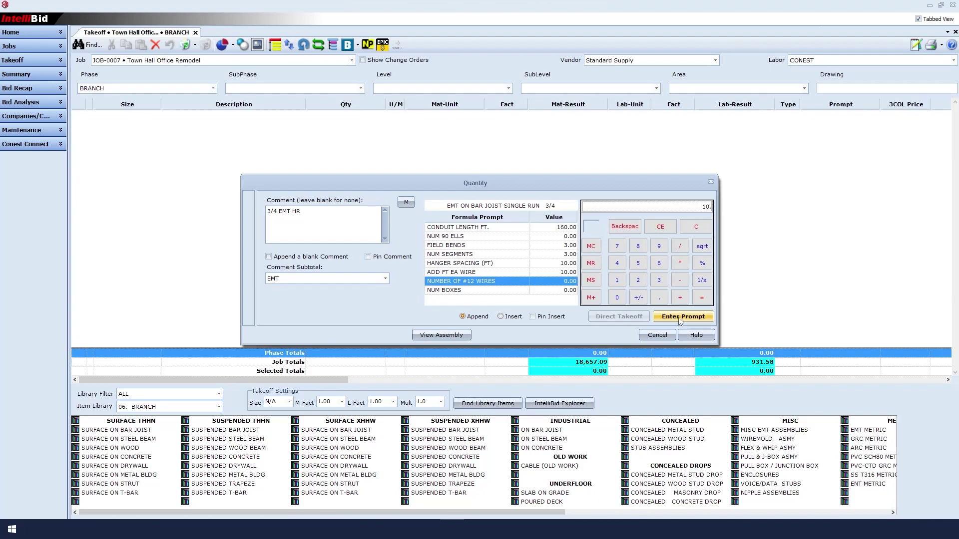
click(618, 263)
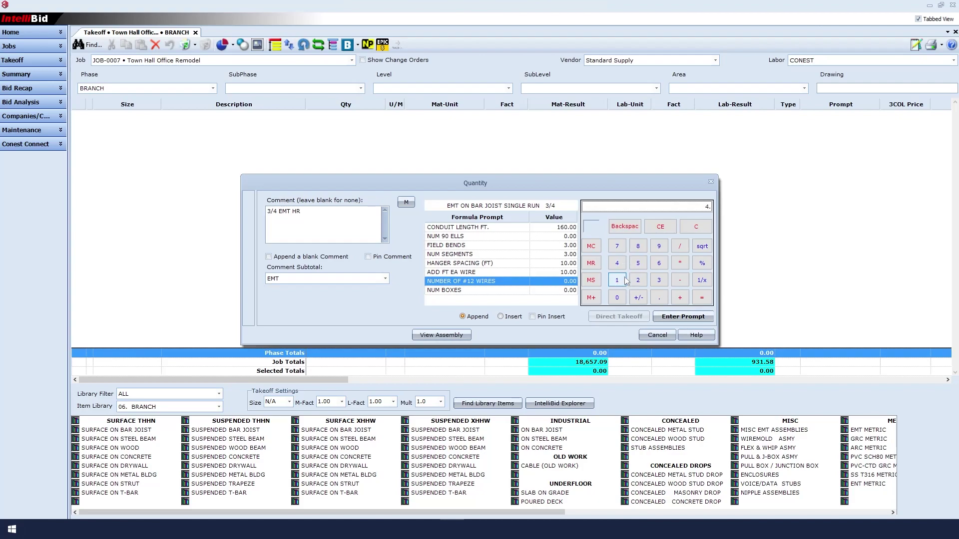
click(663, 320)
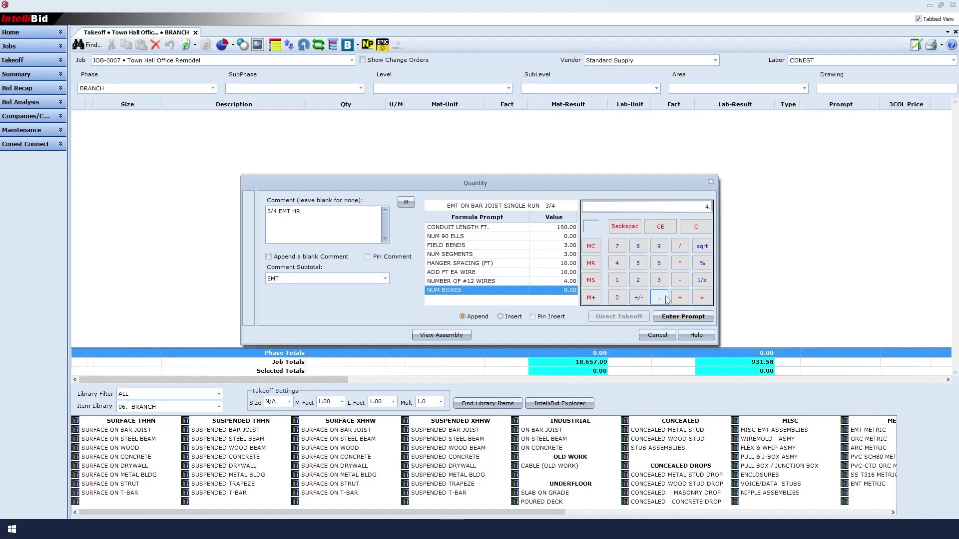
click(659, 280)
Confirm 3 boxes to finish the takeoff and close the assembly panel.
click(675, 319)
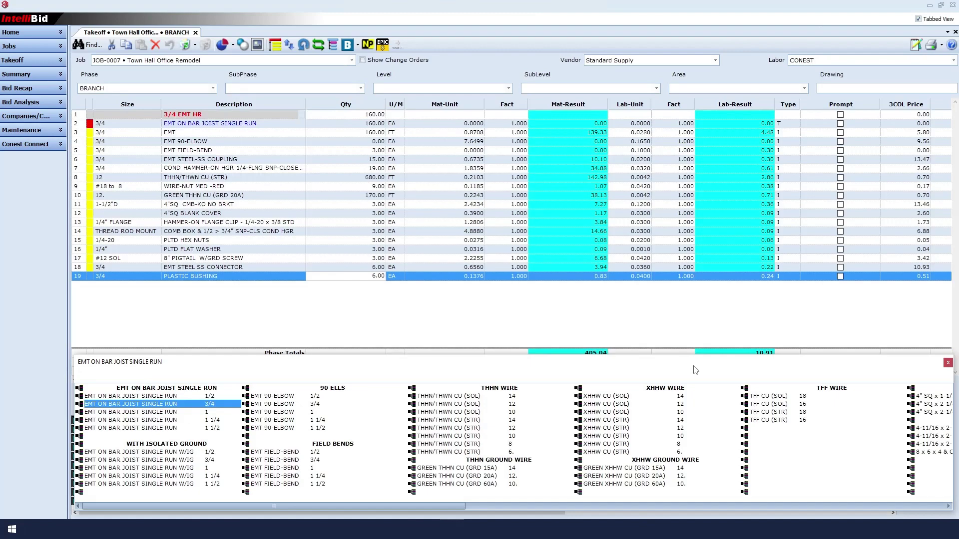
click(930, 396)
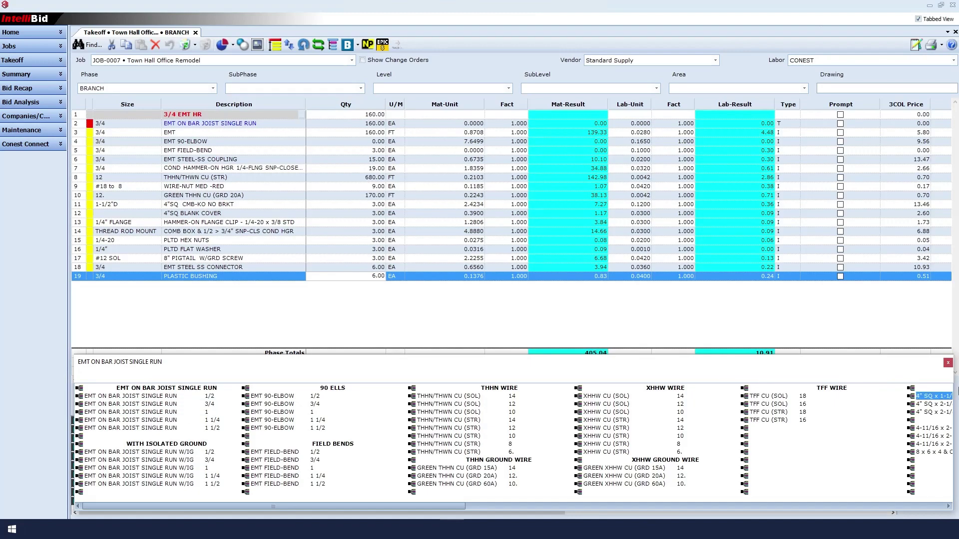
click(948, 365)
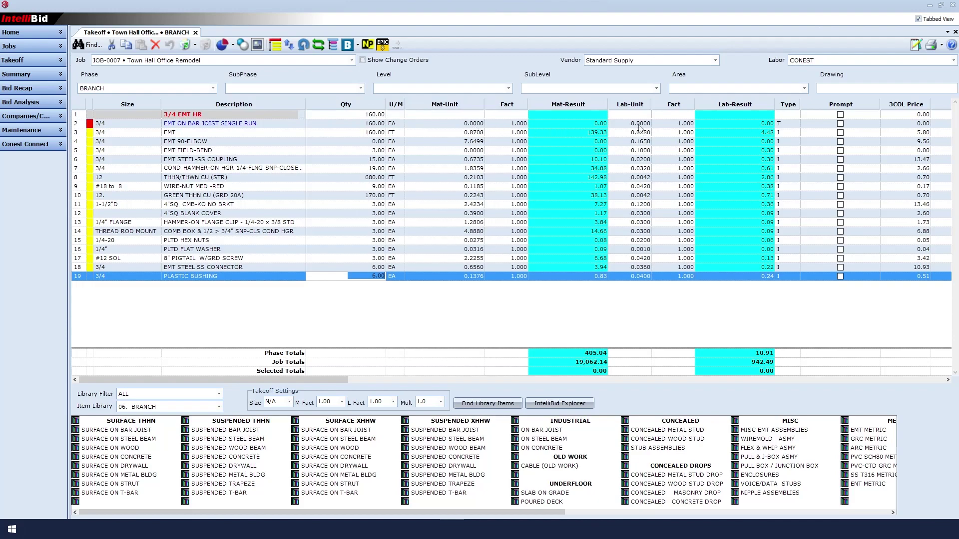
click(77, 136)
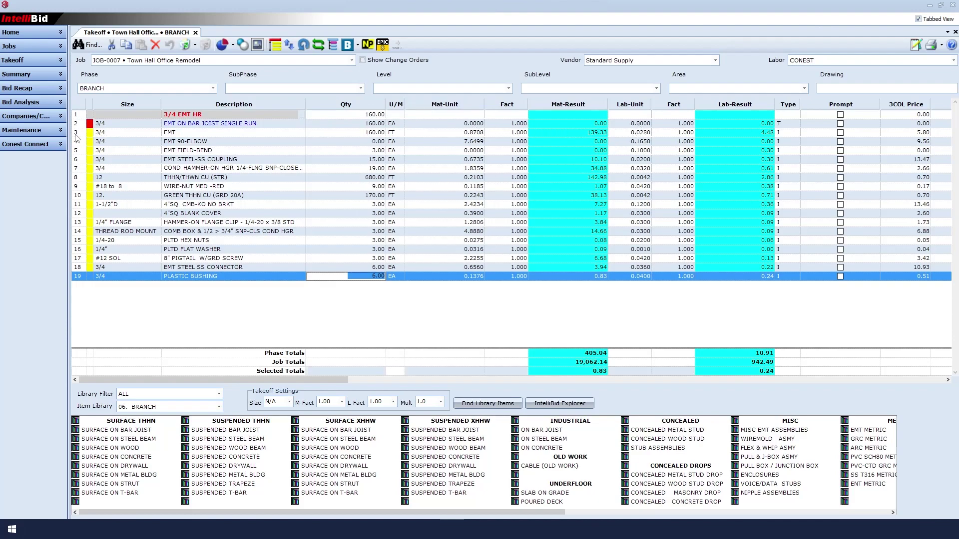